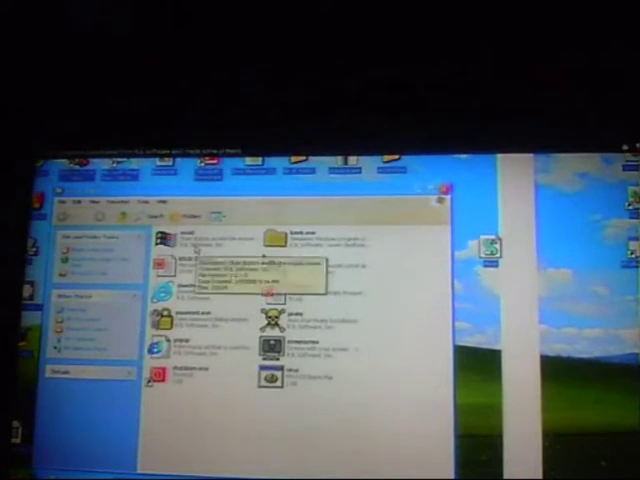
# Select the first prank program in the RJL prank folder.
pyautogui.click(195, 240)
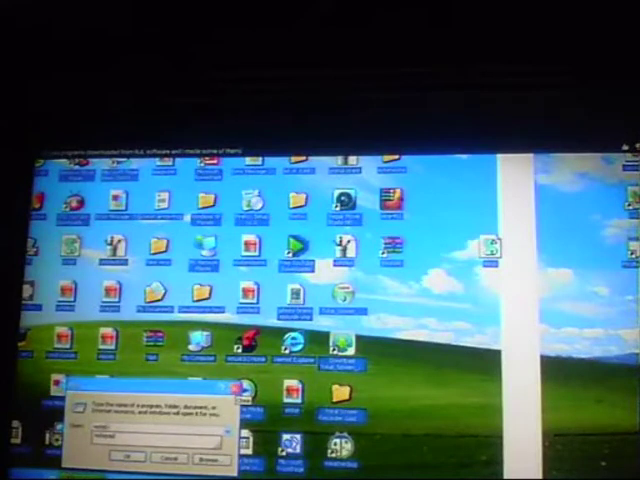
# Launch a blank Notepad and start a new line of the prank explanation.
pyautogui.press('Return')
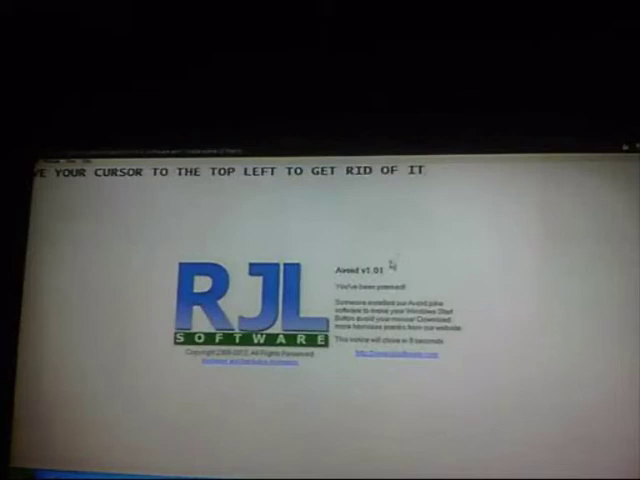
pyautogui.press('Return')
pyautogui.write('THEN')
pyautogui.write(' YOU')
pyautogui.write(' WILL')
pyautogui.write(' GET')
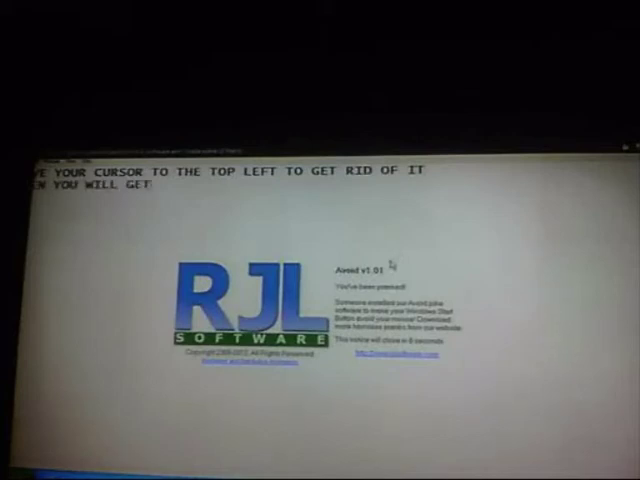
pyautogui.write(' THIS')
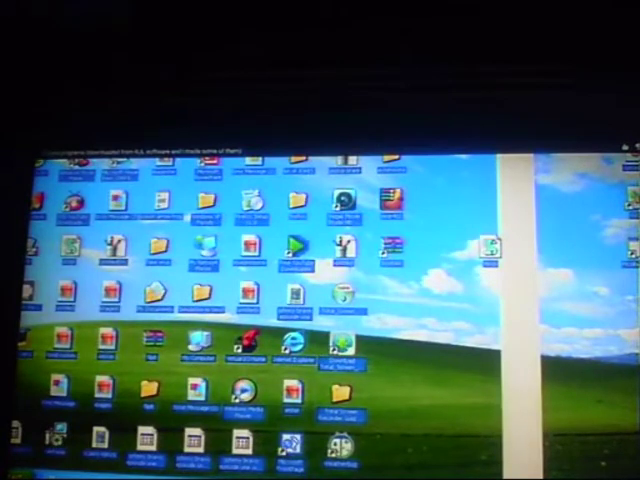
# Reopen the RJL prank folder from the desktop and select a prank program.
pyautogui.doubleClick(162, 440)
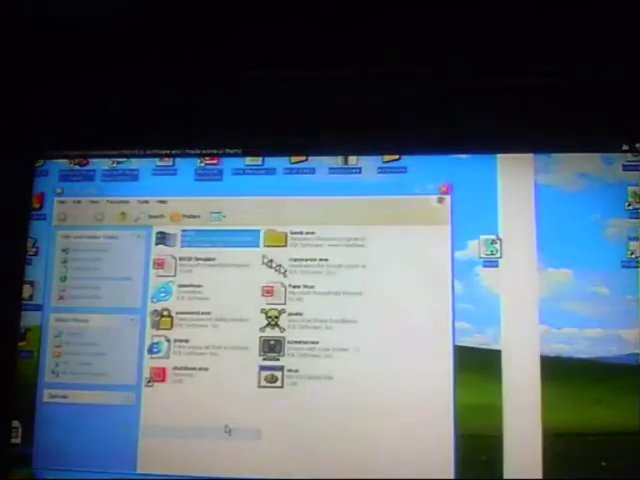
pyautogui.click(210, 270)
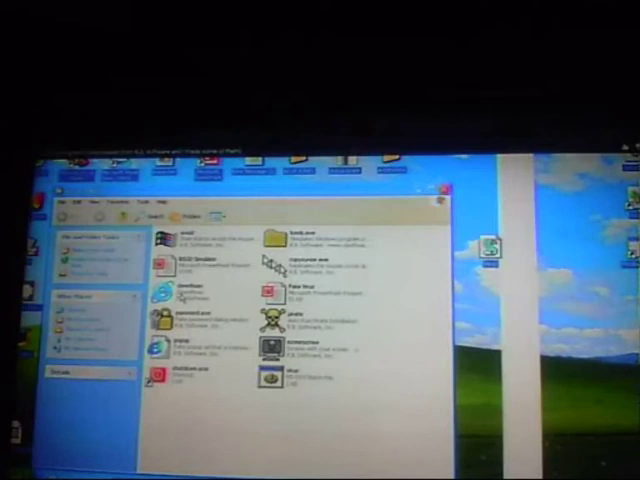
# Select DownHoax and let its fake download run to the GOTCHA notice.
pyautogui.click(190, 291)
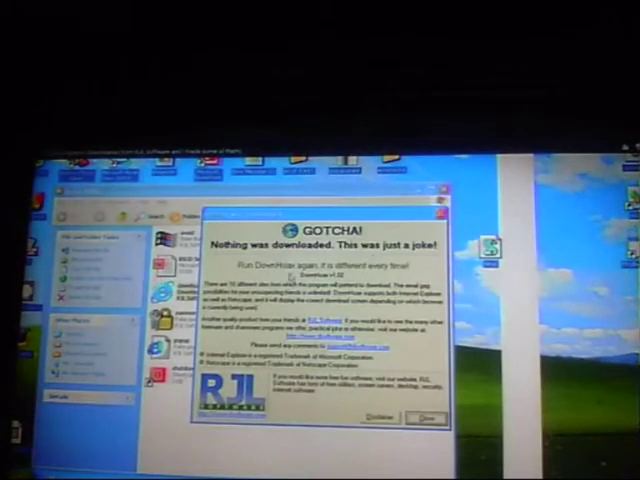
# Dismiss the GOTCHA notice, select the password prank, and submit its fake password prompt.
pyautogui.click(430, 418)
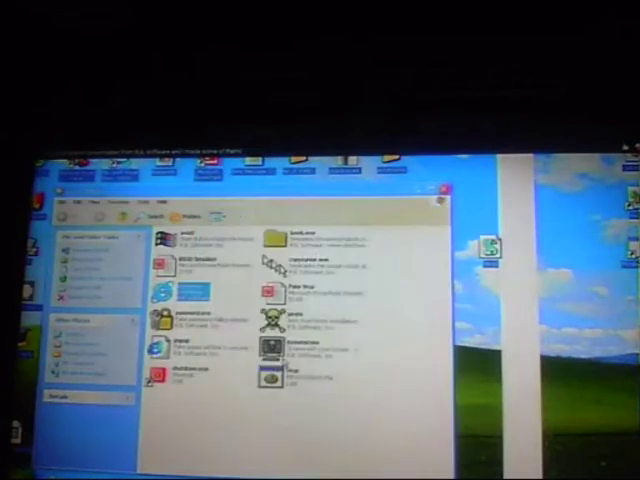
pyautogui.press('Down')
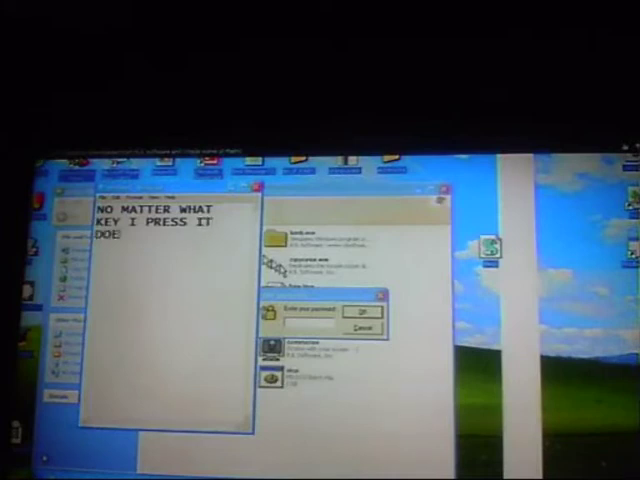
pyautogui.write('S THIS')
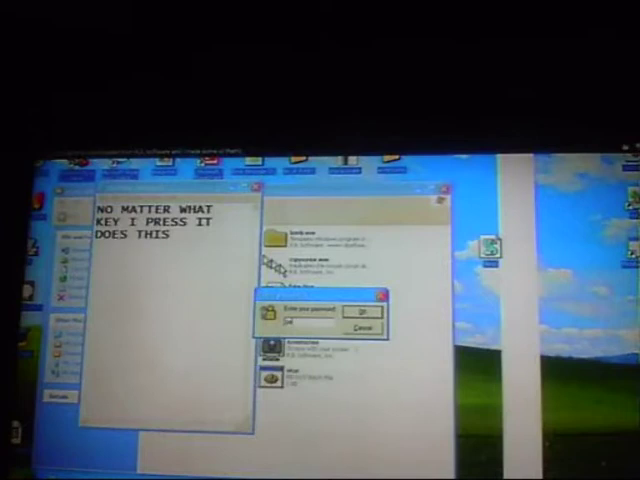
pyautogui.press('Return')
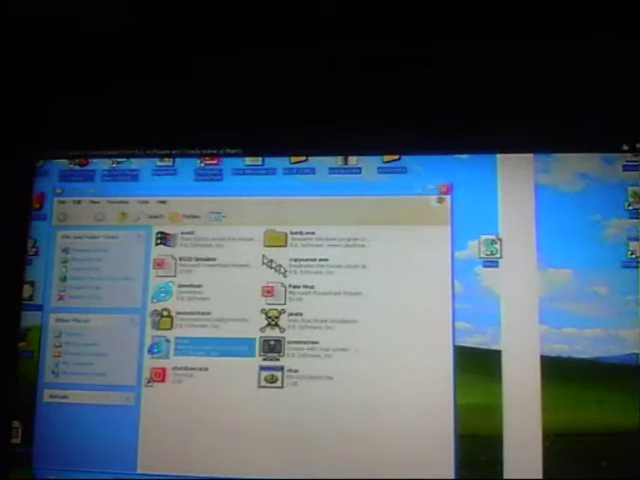
# Launch Popup Prank, preview its popup ad, and close the about notice.
pyautogui.doubleClick(198, 322)
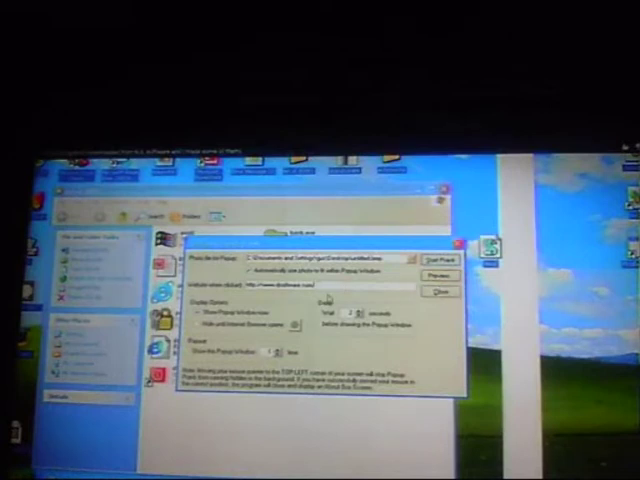
pyautogui.write('C/G/Untitled')
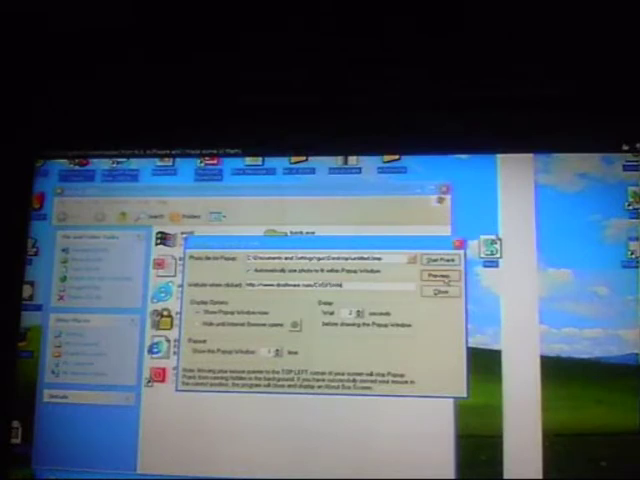
pyautogui.click(440, 276)
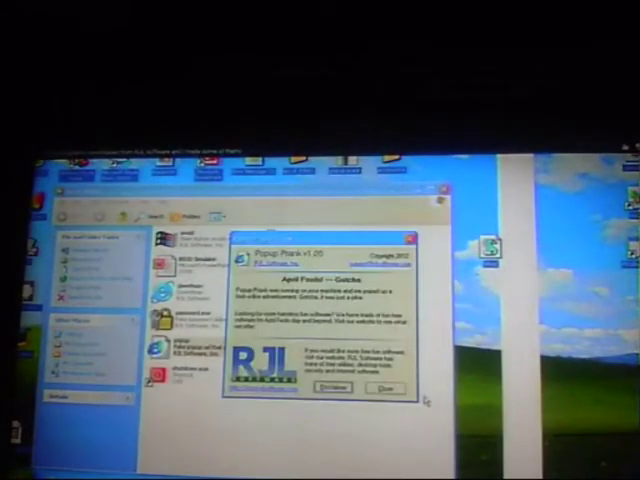
pyautogui.click(385, 388)
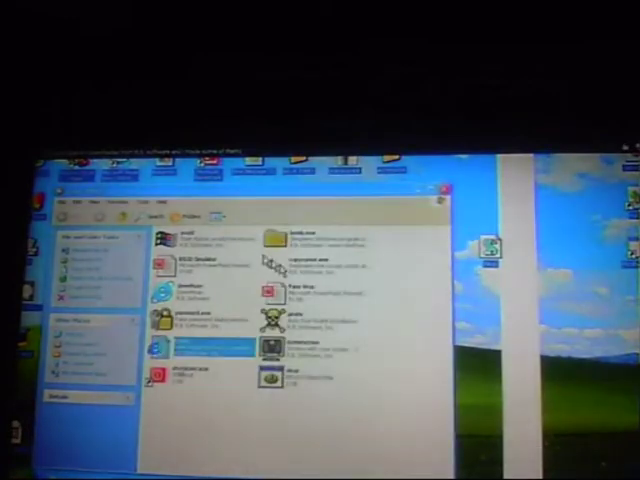
# Launch the fake shutdown prank, then run cmd from the Run box.
pyautogui.doubleClick(210, 347)
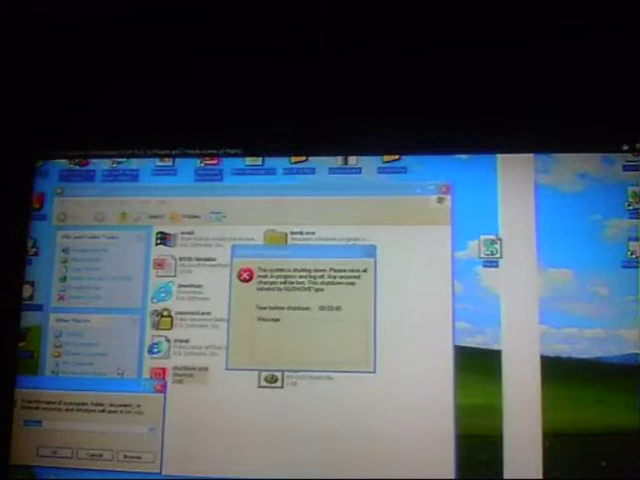
pyautogui.write('cmd')
pyautogui.press('Return')
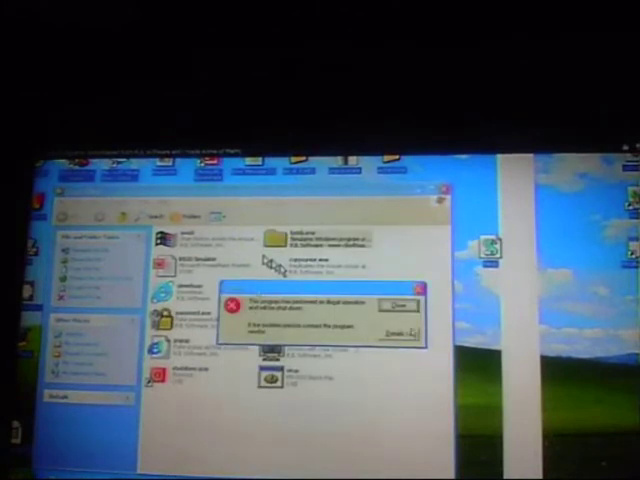
# Bring up the second fake error, then erase the lowercase text to retype in capitals.
pyautogui.click(398, 333)
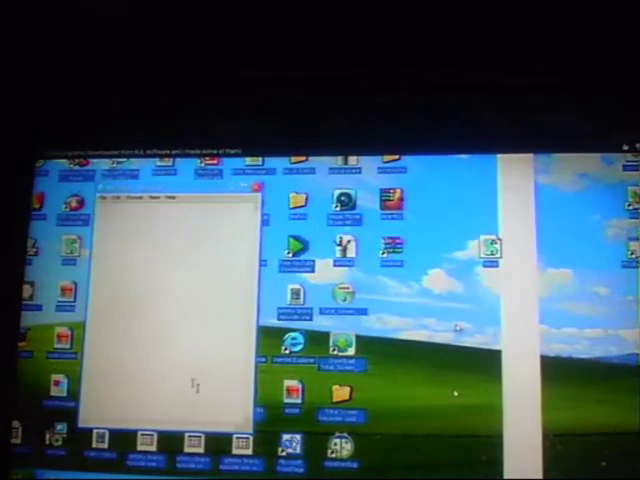
pyautogui.write('move')
pyautogui.press('BackSpace')
pyautogui.press('BackSpace')
pyautogui.press('BackSpace')
pyautogui.write('MOVE YOU')
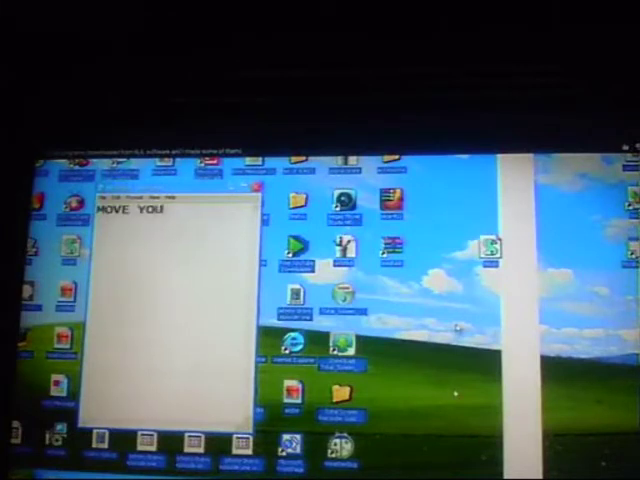
pyautogui.write('R CURSO')
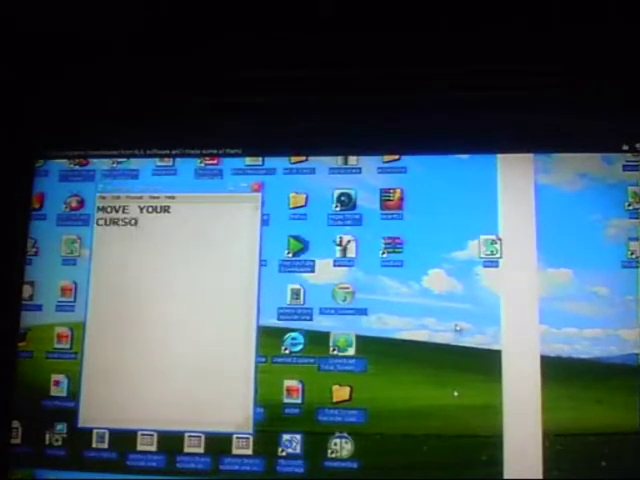
pyautogui.write('R TO THE')
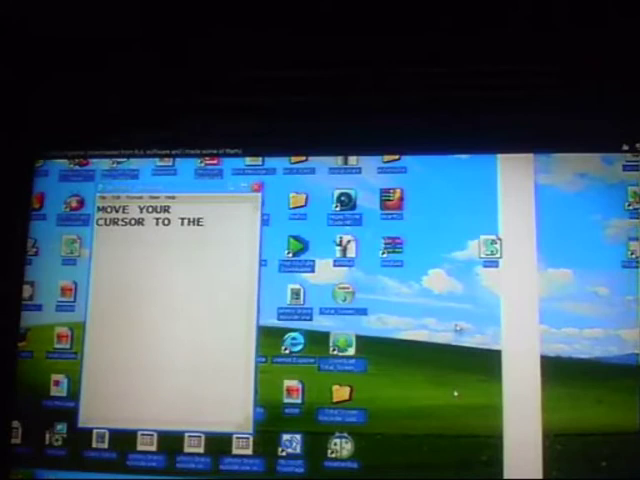
pyautogui.write(' TOP LEFT ')
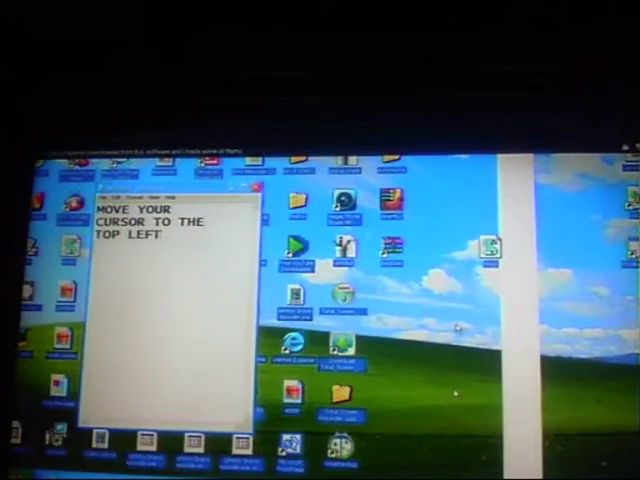
pyautogui.write('TO GET RI')
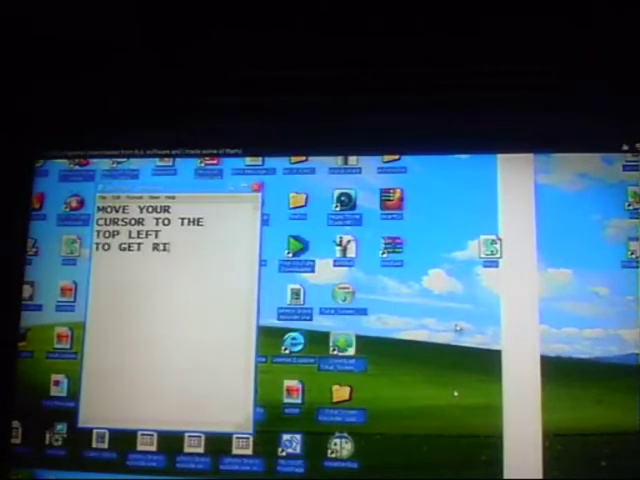
pyautogui.write('D OF ')
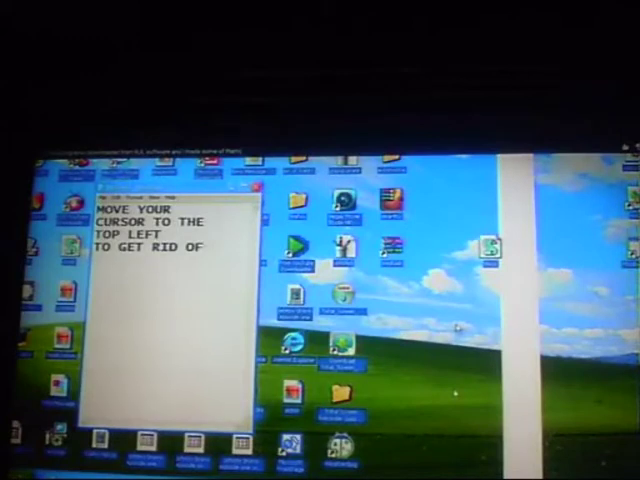
pyautogui.write(' TH')
pyautogui.write('S JOKE')
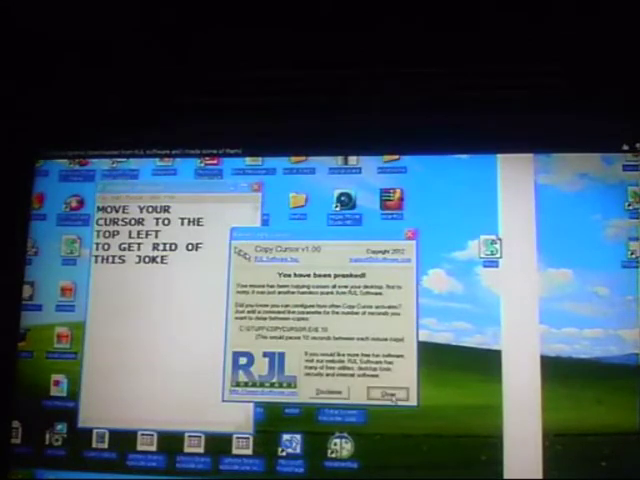
# Close the Copy Cursor 'You have been pranked' notice and select all the note's text.
pyautogui.click(389, 391)
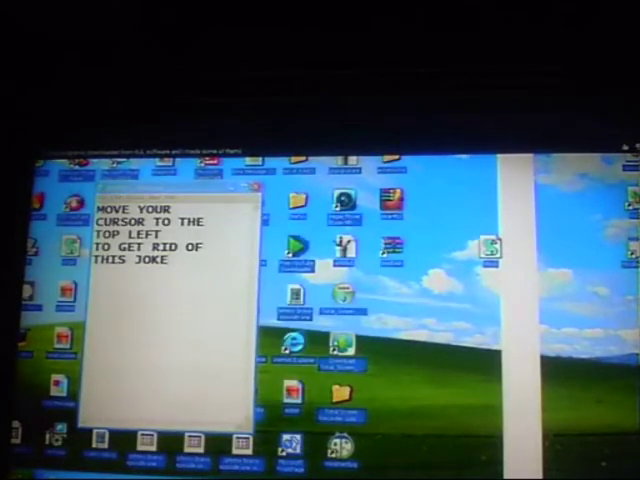
pyautogui.click(320, 340)
pyautogui.hotkey('ctrl', 'a')
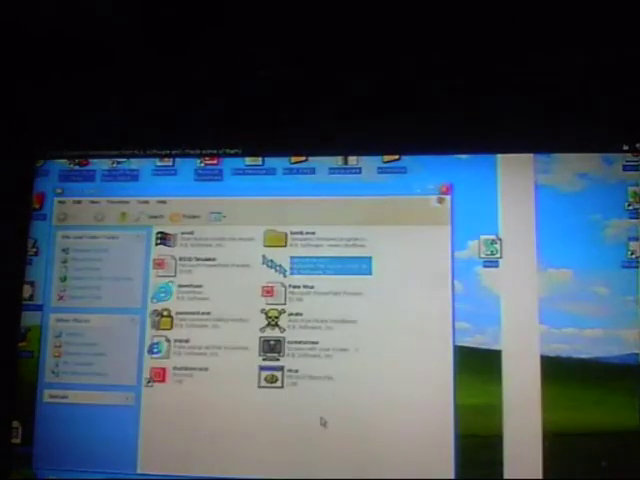
# Run Fake Virus to show its 'Windows Has Detected That You Suck' error.
pyautogui.click(316, 293)
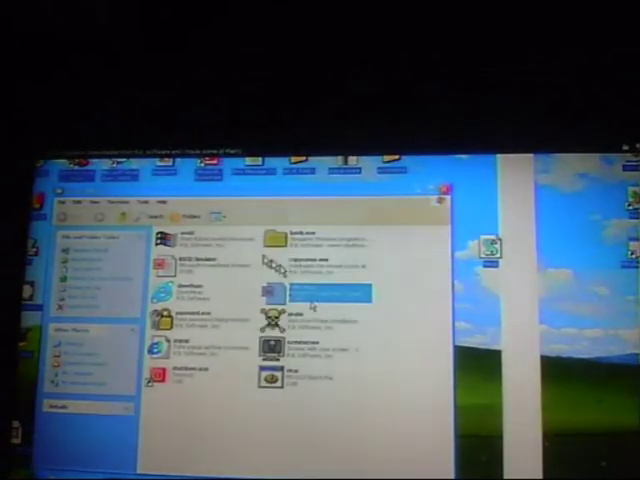
pyautogui.doubleClick(308, 293)
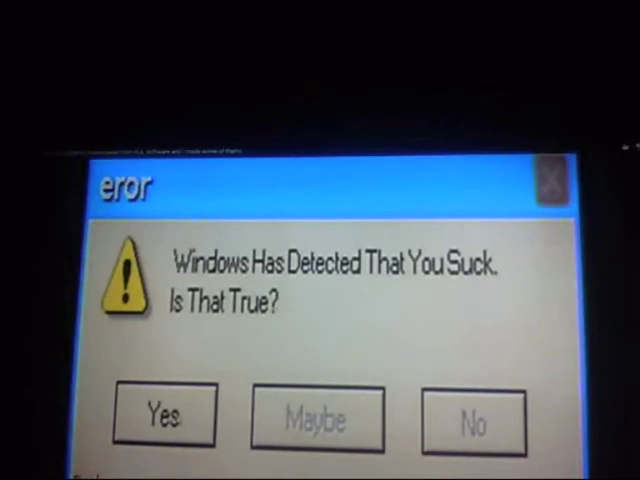
# Answer the fake error's question and dismiss the 'desktop disappeared' message.
pyautogui.click(180, 421)
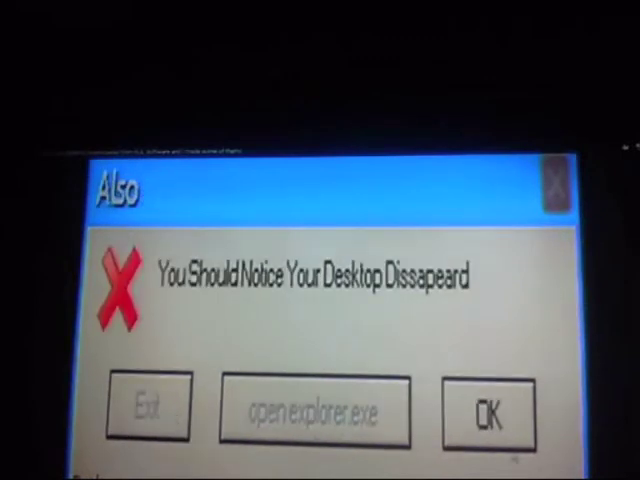
pyautogui.click(490, 412)
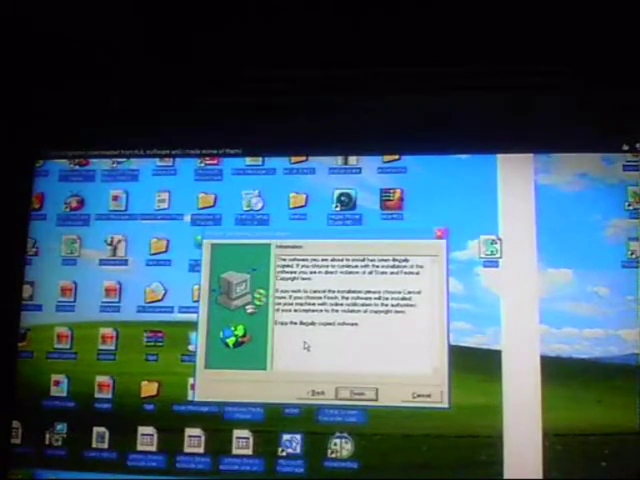
# Step the pirate installer back to its welcome page, then forward to its Information page.
pyautogui.click(318, 393)
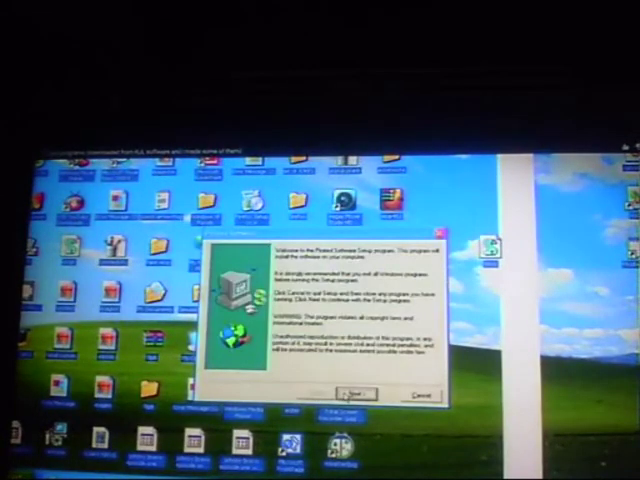
pyautogui.click(355, 394)
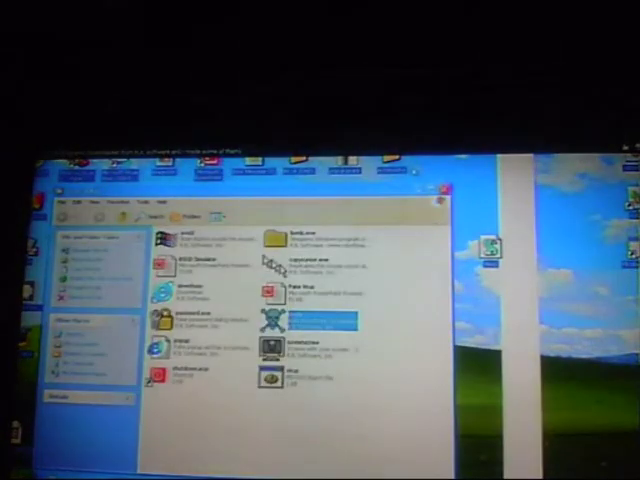
# Bring up the Start menu, close it again and move the selection down.
pyautogui.press('super')
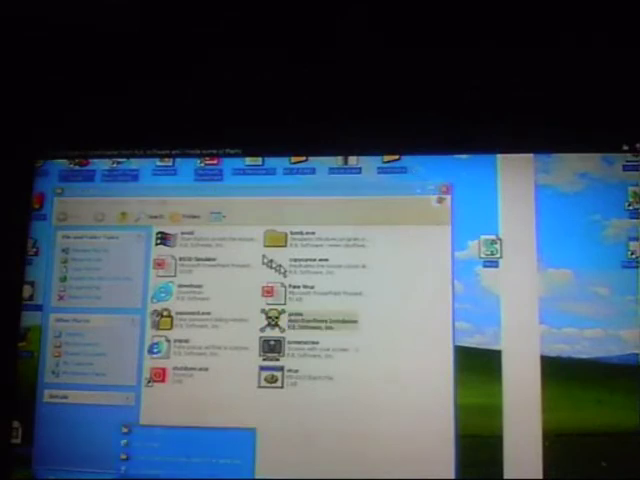
pyautogui.press('Escape')
pyautogui.press('Down')
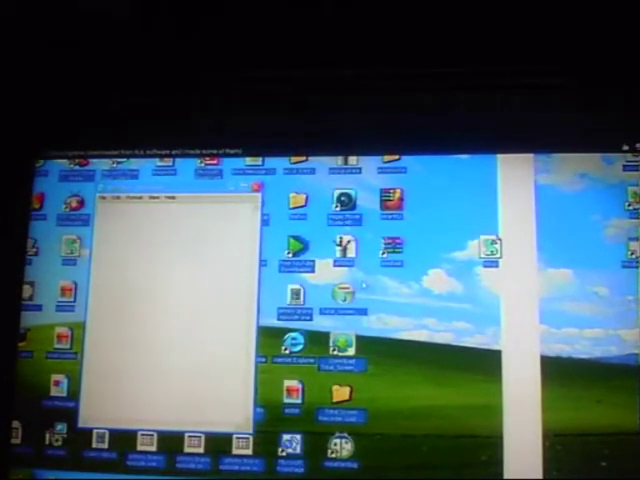
pyautogui.write('TH')
pyautogui.write('AT U')
pyautogui.write('S ')
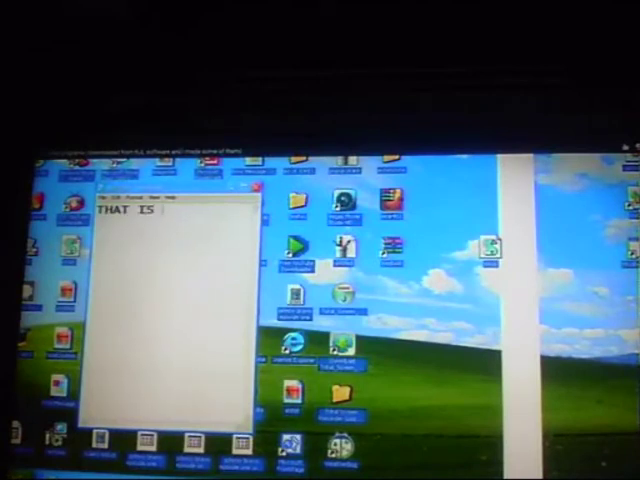
pyautogui.write('INSANE')
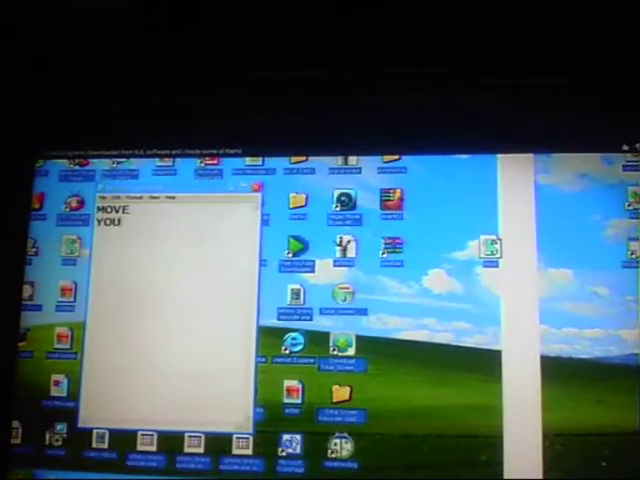
pyautogui.write('R')
# Write 'MOVE YOUR CURSOR TO TOPLEFT TO GET RID OF IT' in Notepad, one word per line.
pyautogui.press('Return')
pyautogui.write('CURSO')
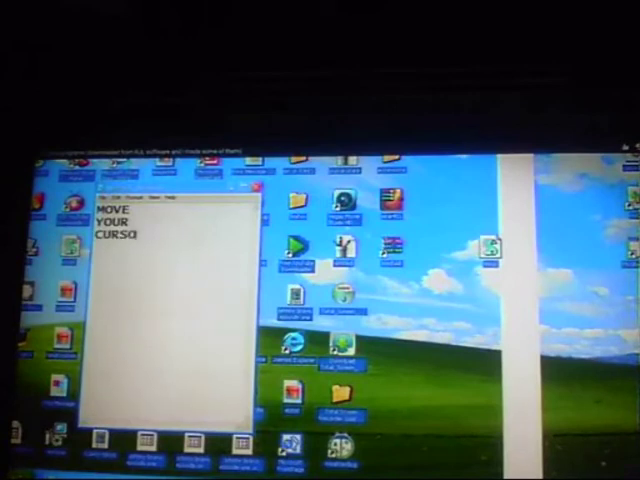
pyautogui.write('R')
pyautogui.press('Return')
pyautogui.write('TO')
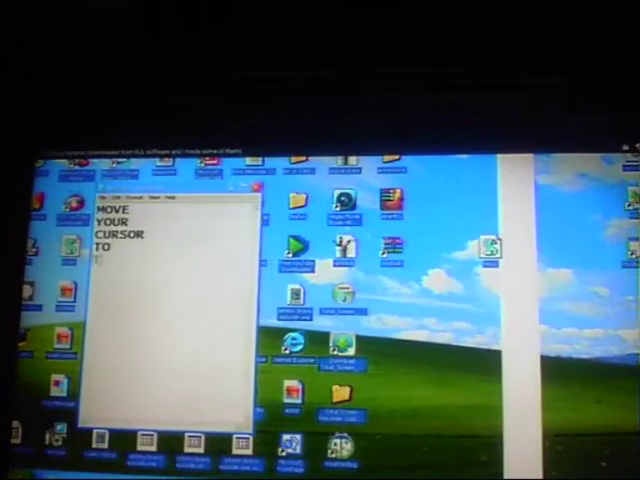
pyautogui.press('Return')
pyautogui.write('TOPLEFT')
pyautogui.press('Return')
pyautogui.write('TO')
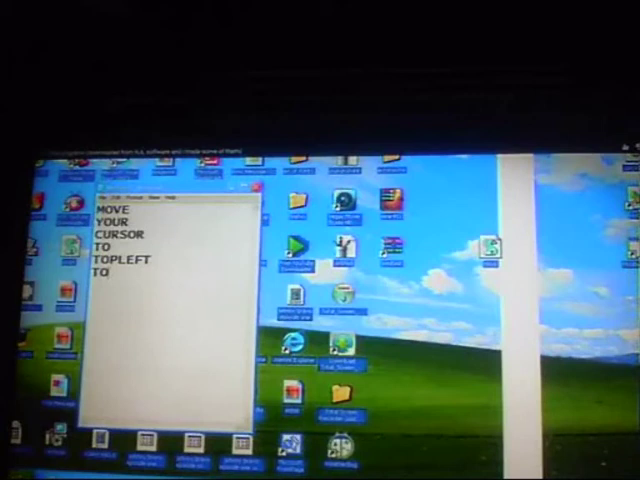
pyautogui.press('Return')
pyautogui.write('GET')
pyautogui.press('Return')
pyautogui.write('R')
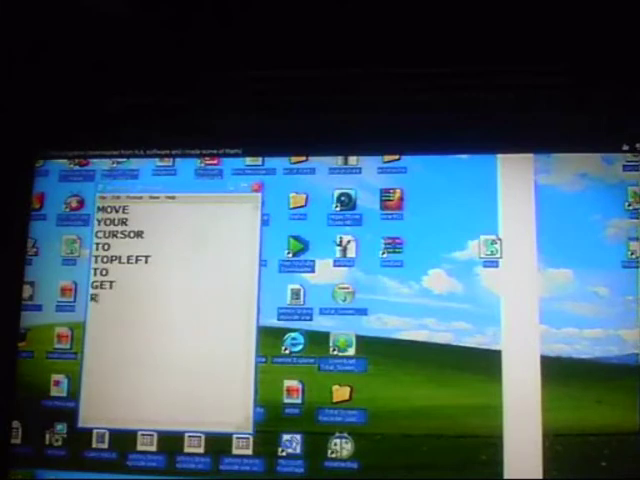
pyautogui.write('ID')
pyautogui.press('Return')
pyautogui.write('OF')
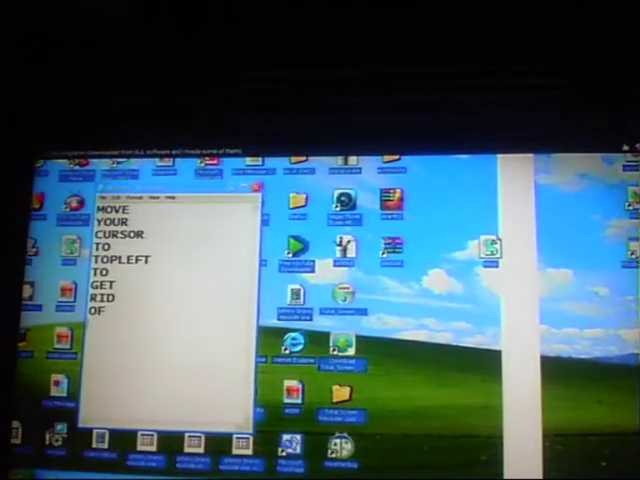
pyautogui.press('Return')
pyautogui.write('IT')
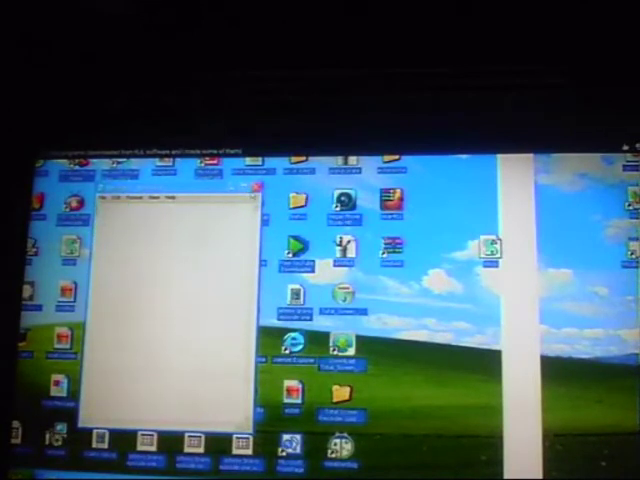
# Close the note, reopen an empty Notepad and minimize it.
pyautogui.click(255, 190)
pyautogui.doubleClick(200, 245)
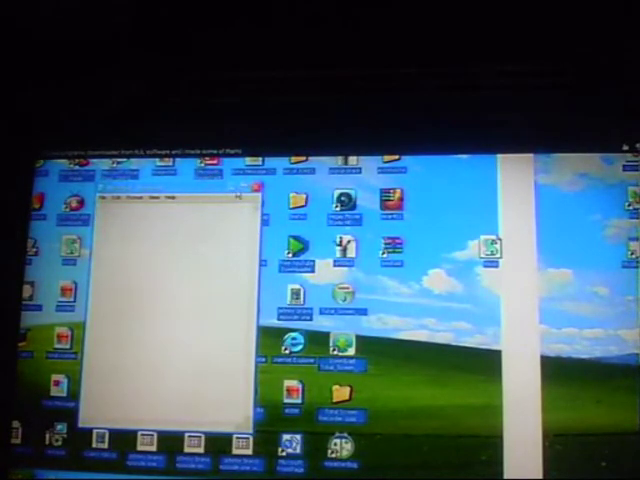
pyautogui.click(235, 190)
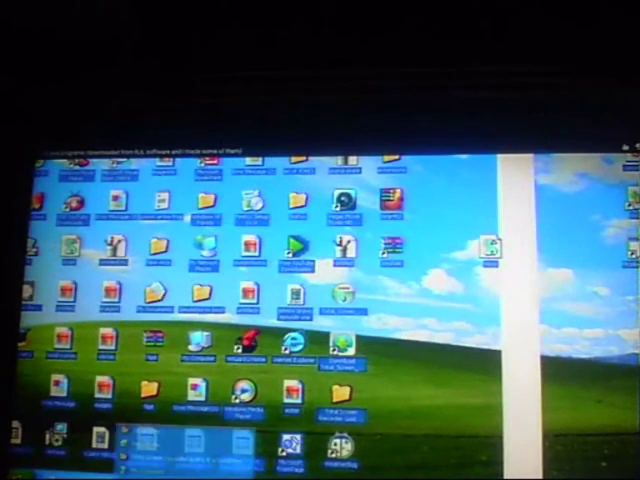
# Open the prank programs folder from the desktop.
pyautogui.doubleClick(92, 226)
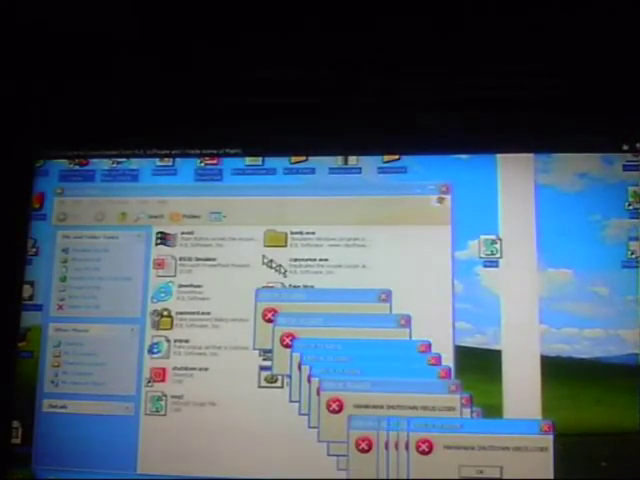
# Launch another prank program from a row in the folder.
pyautogui.doubleClick(266, 264)
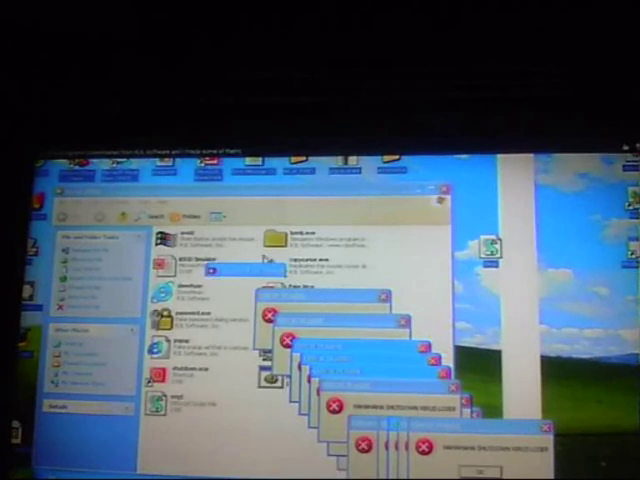